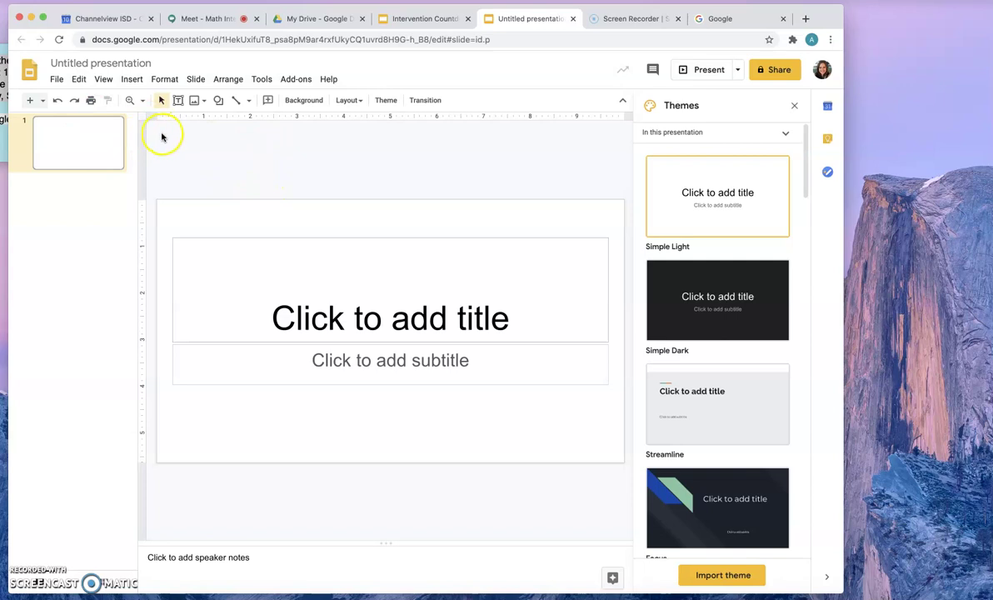
Delete the title placeholder and fill the subtitle with a message saying the teacher's class "will begin soon!".
click(392, 239)
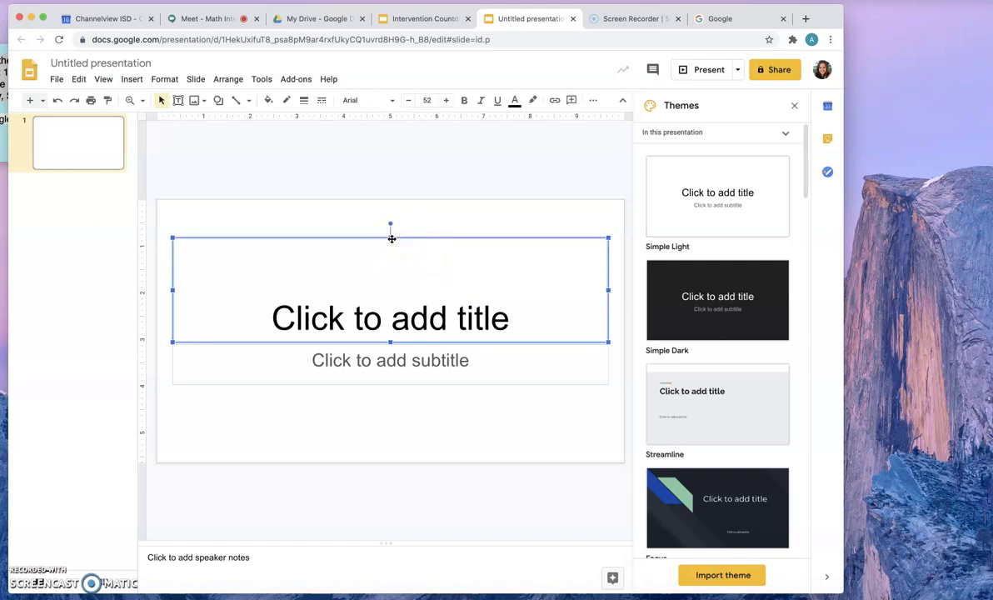
key(BackSpace)
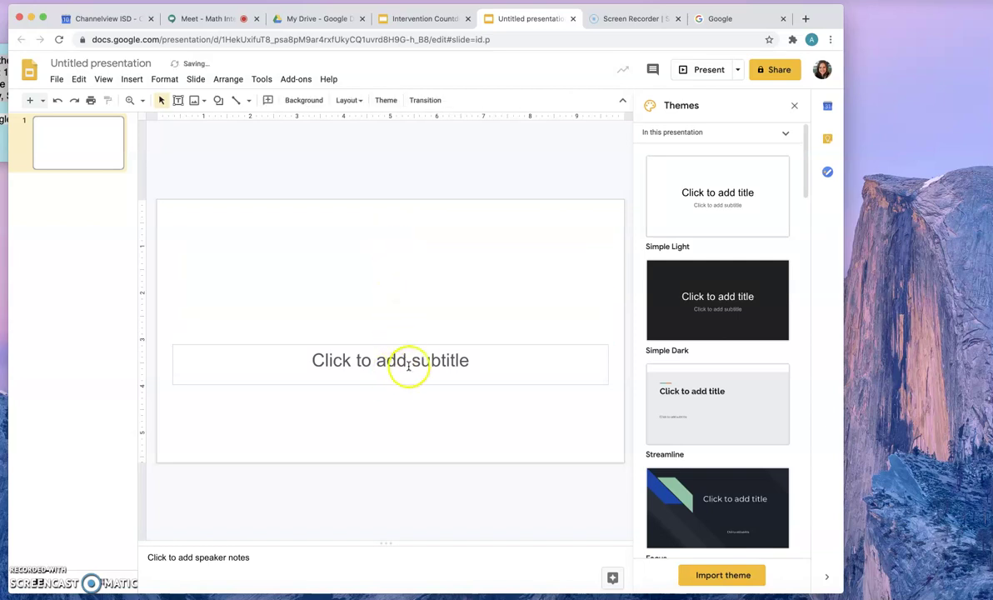
click(387, 362)
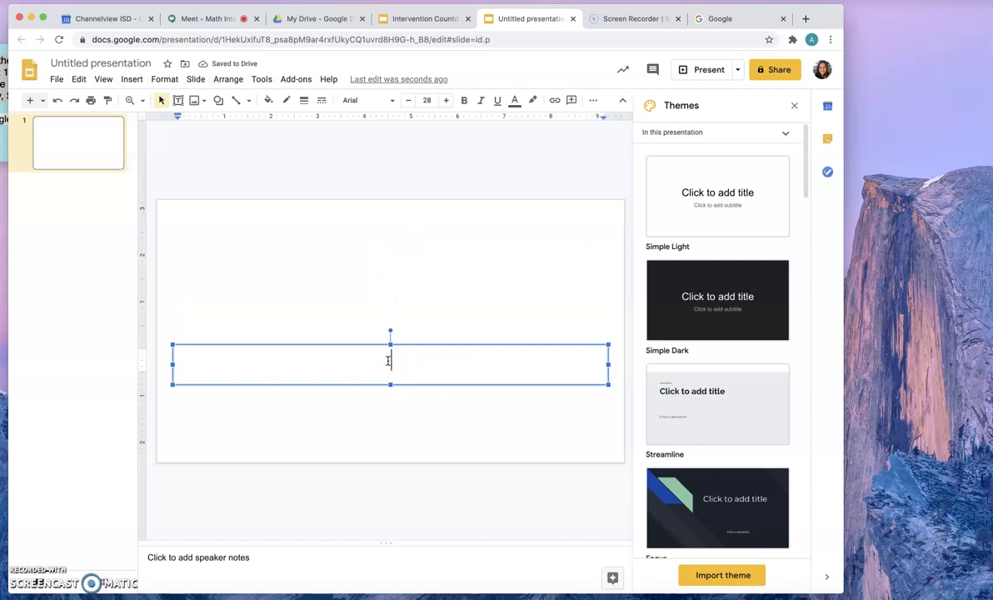
text(Mrs. Gat)
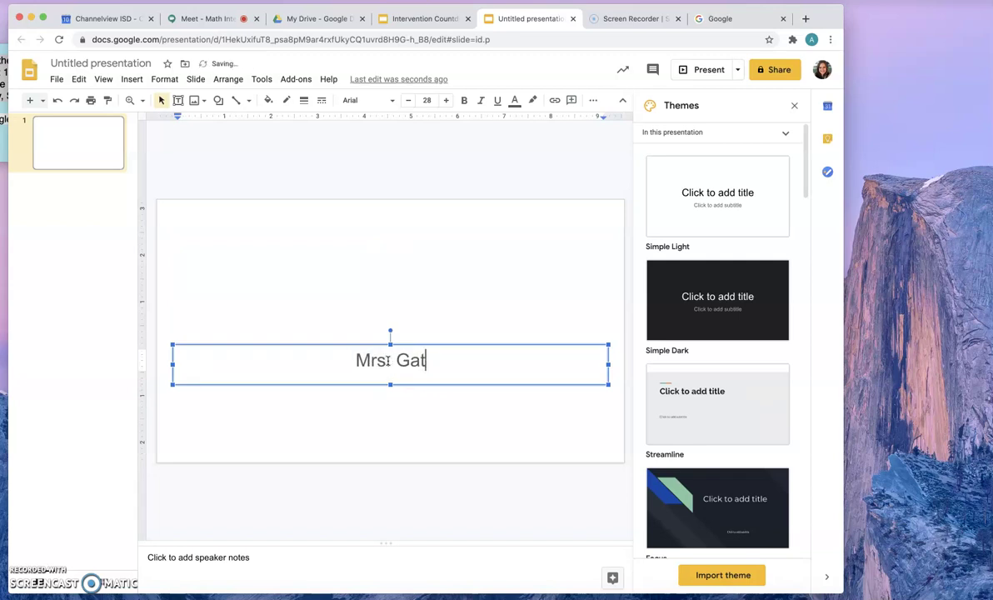
text(es)
text(' cla)
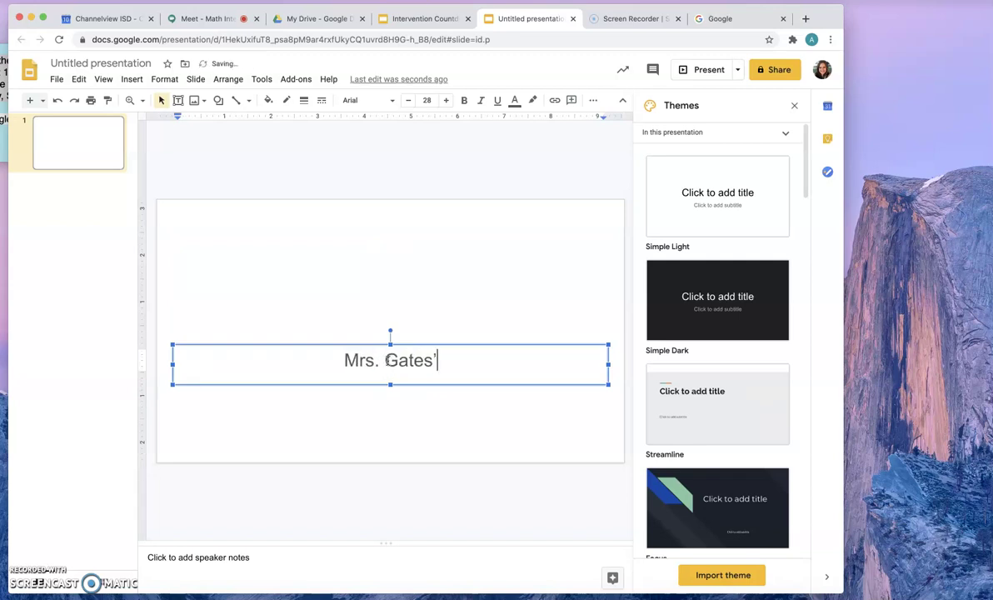
text(ss )
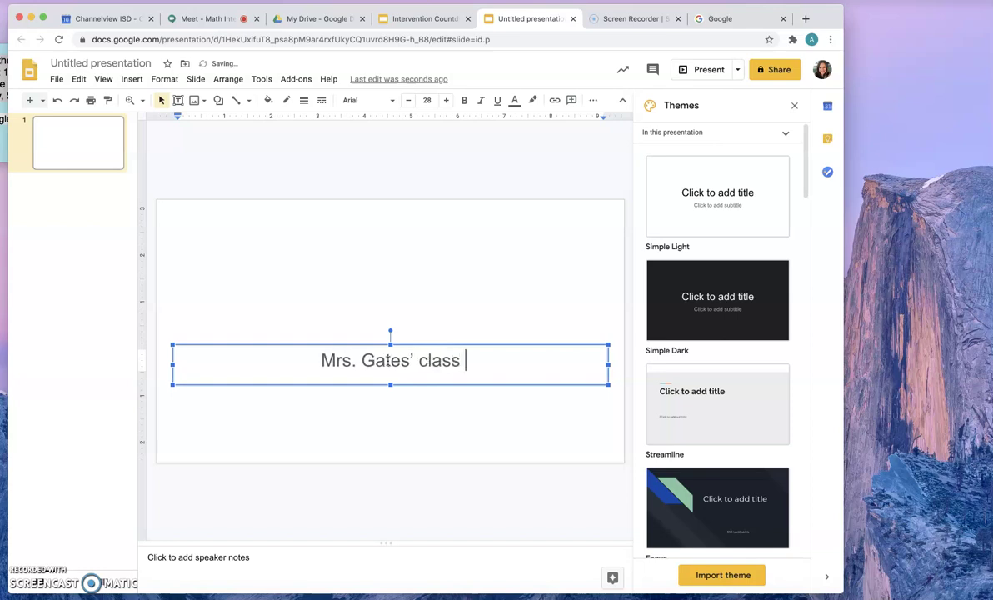
text(will begin soon!)
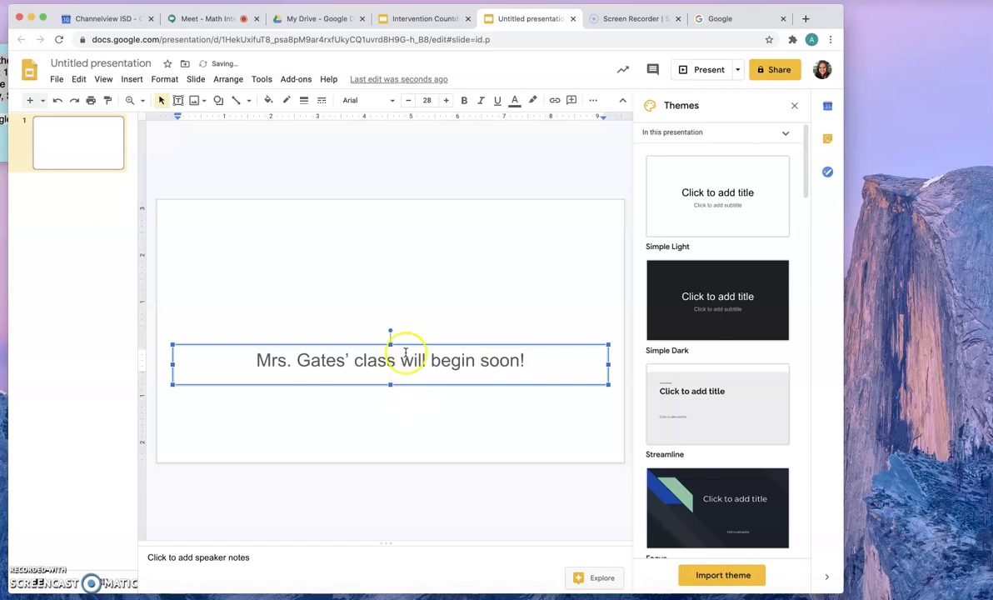
Move the subtitle message down to near the bottom edge of the slide.
drag(414, 343, 417, 411)
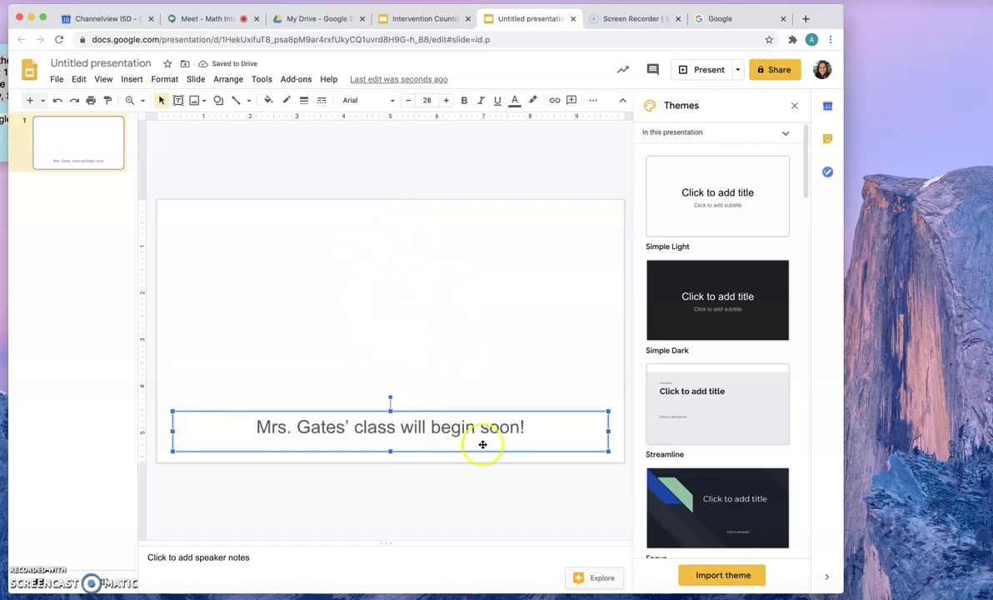
click(552, 488)
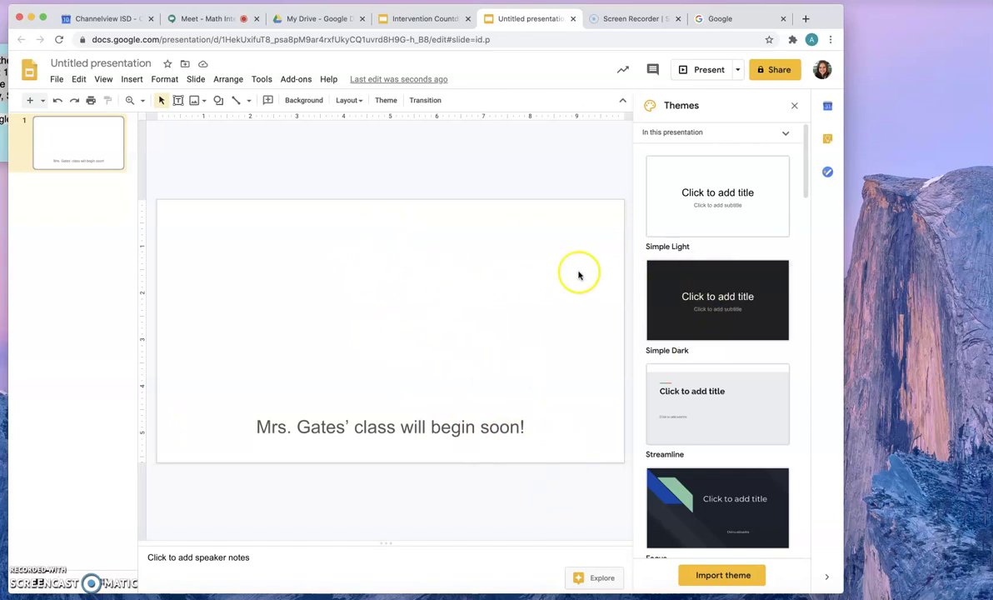
scroll(740, 373, down, 1)
scroll(740, 373, down, 10)
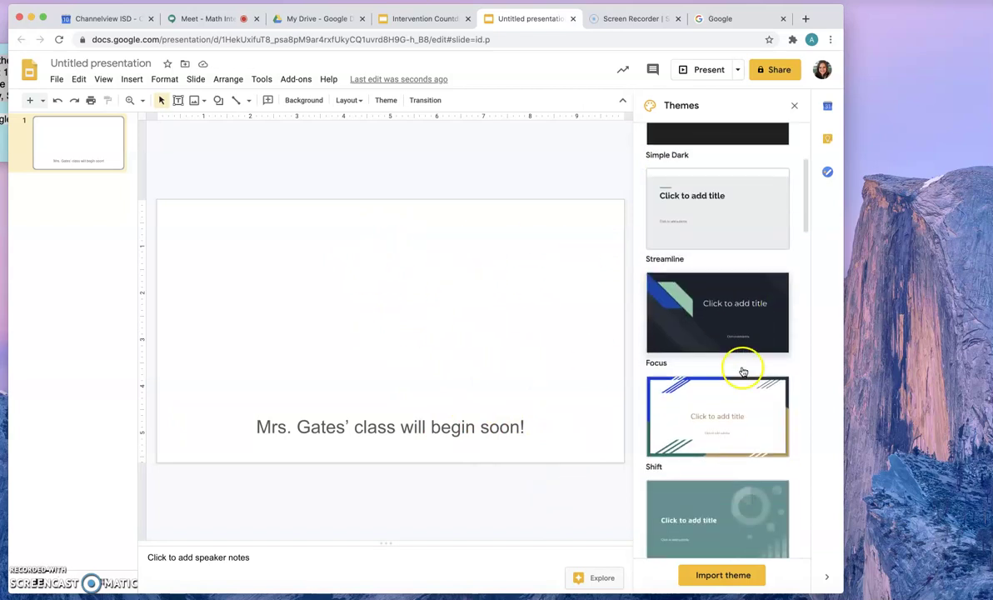
scroll(740, 370, up, 10)
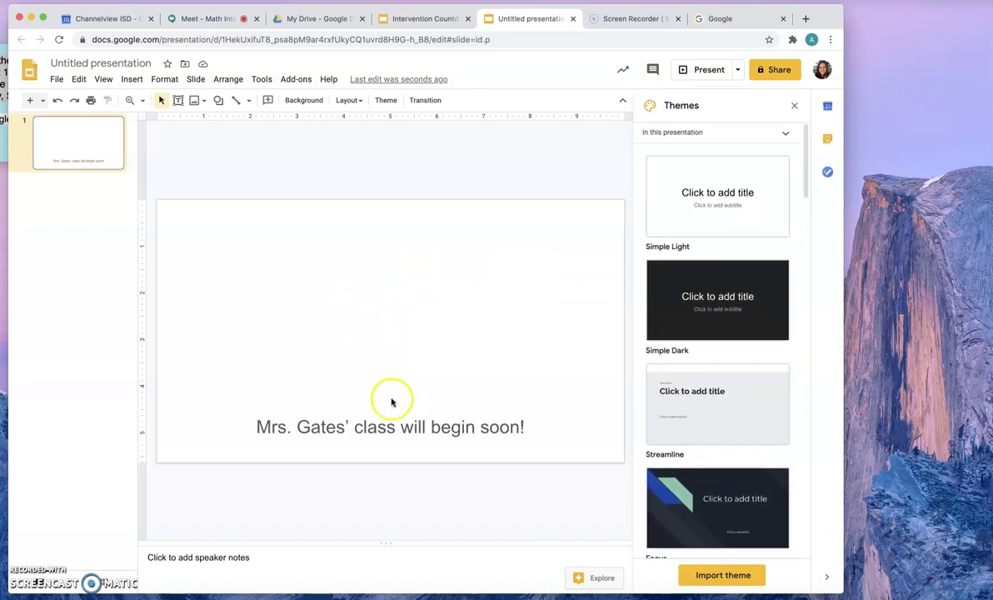
click(406, 433)
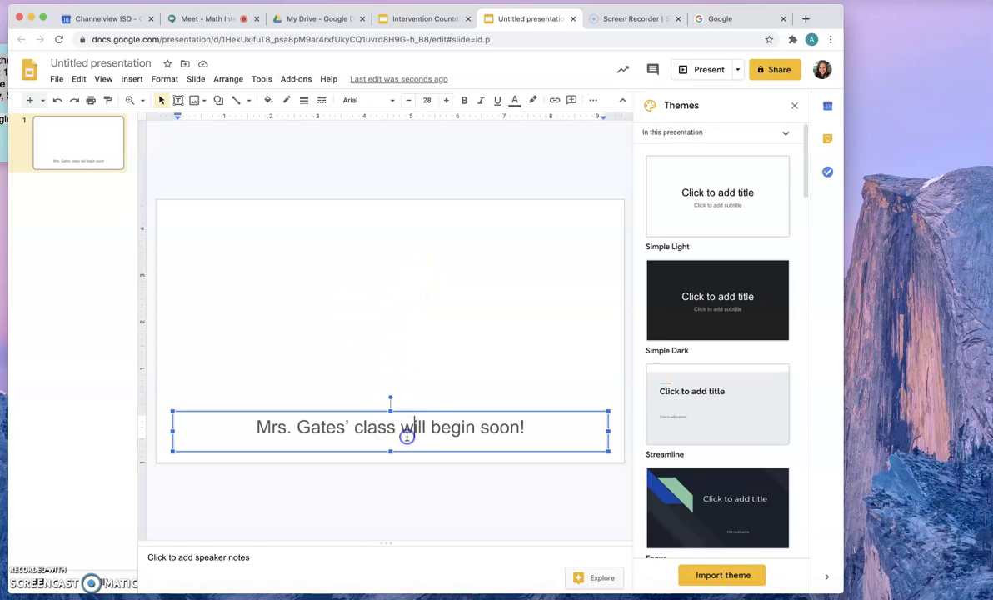
click(457, 381)
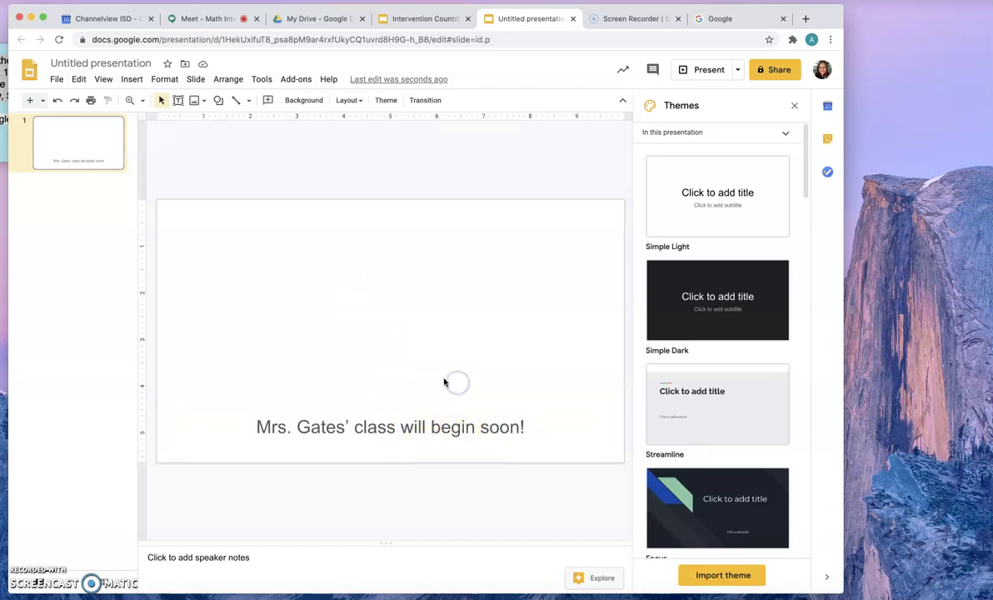
Set the slide background to a custom solid turquoise colour.
click(305, 100)
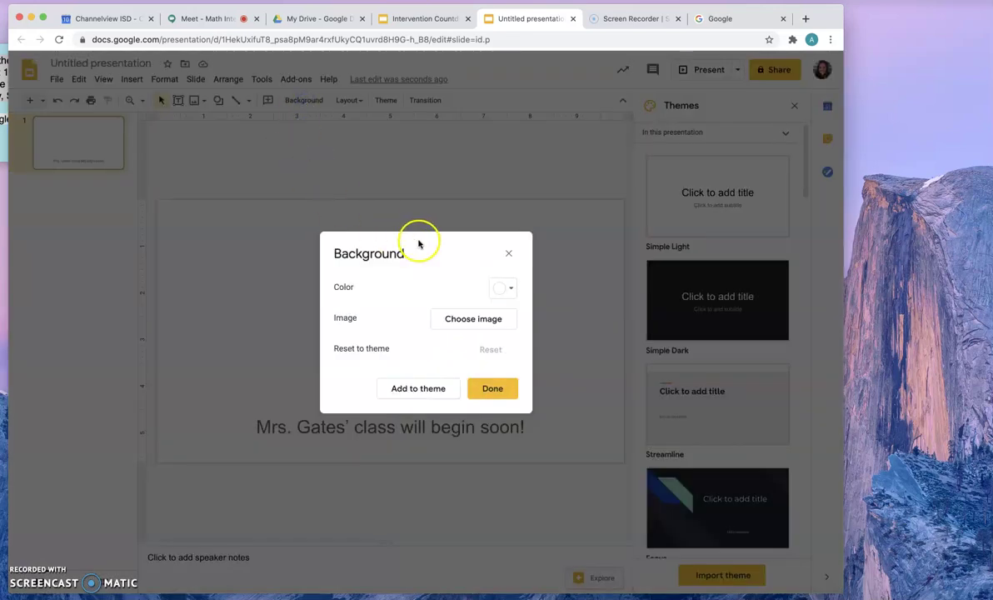
click(510, 288)
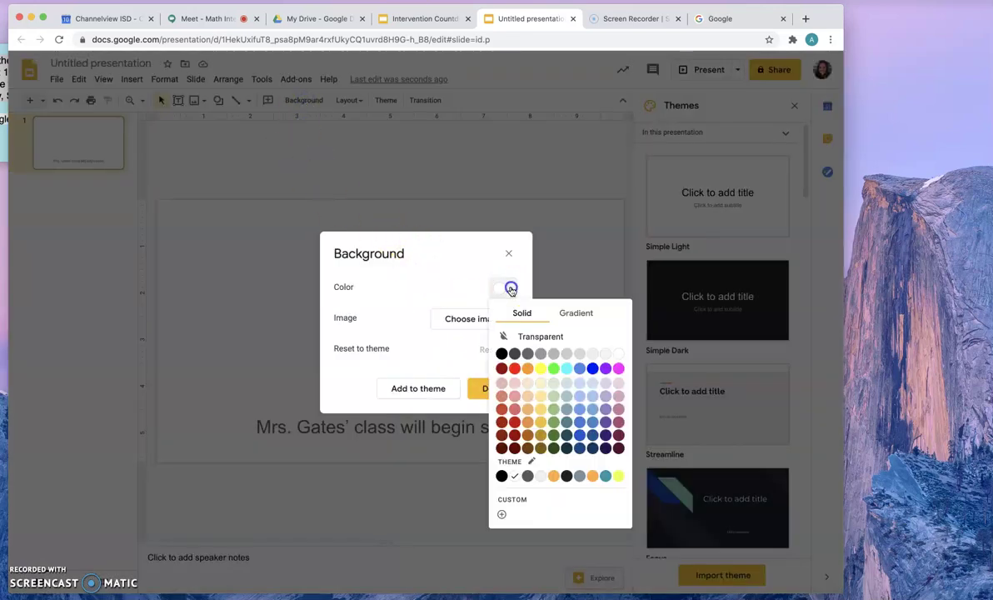
click(567, 368)
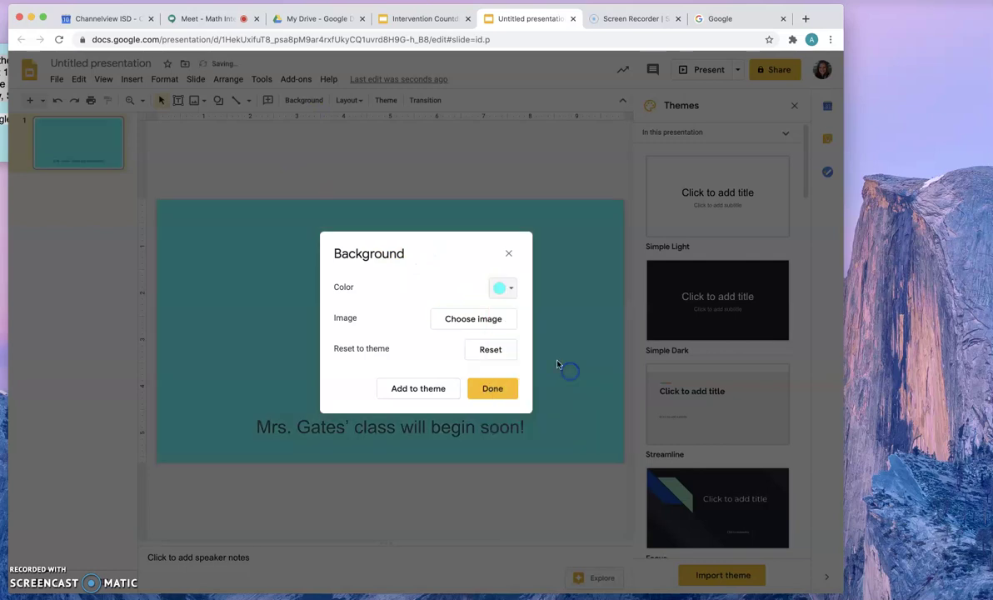
click(506, 288)
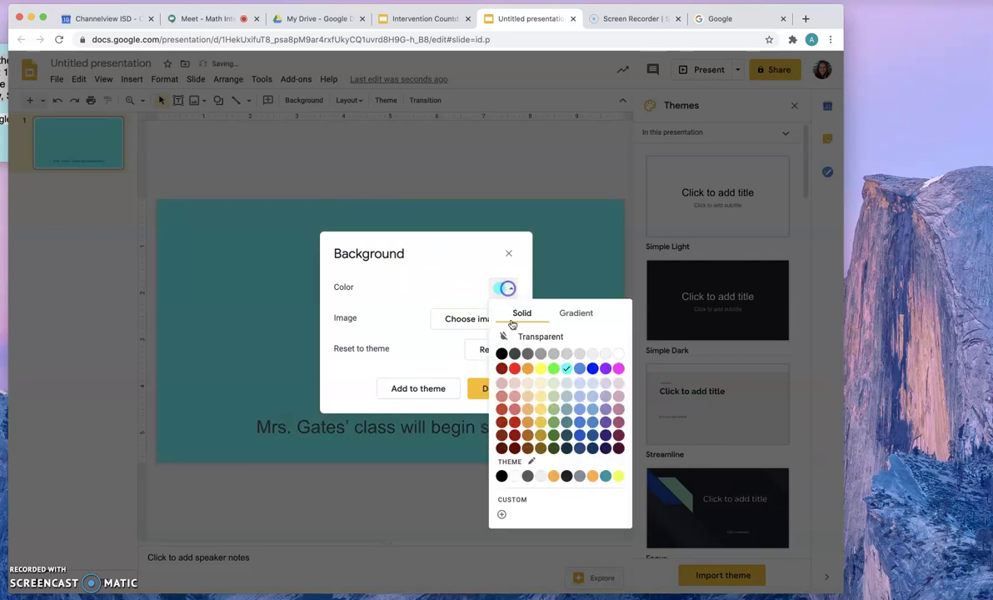
click(525, 498)
drag(486, 255, 467, 262)
click(463, 426)
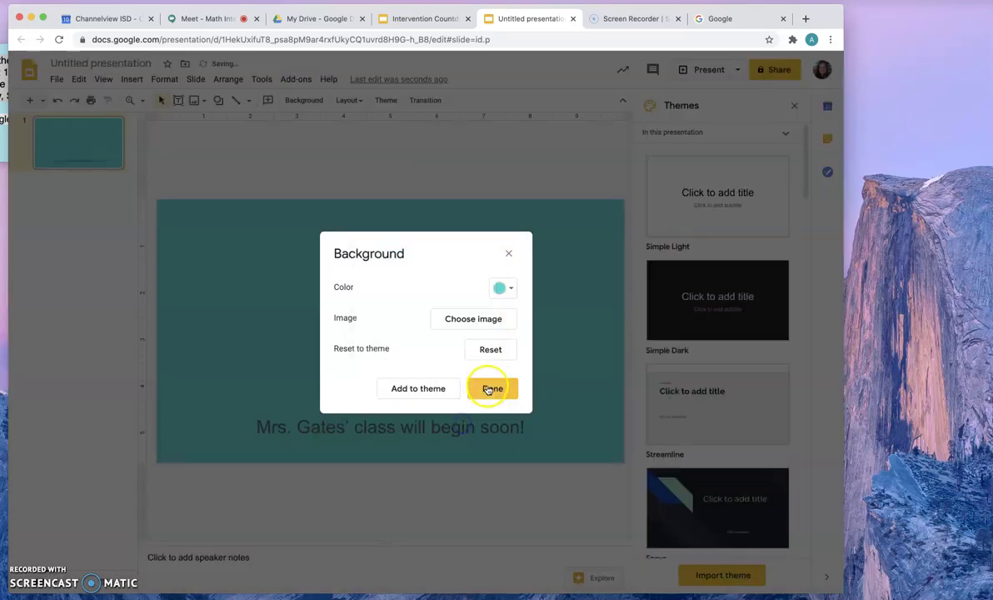
click(490, 388)
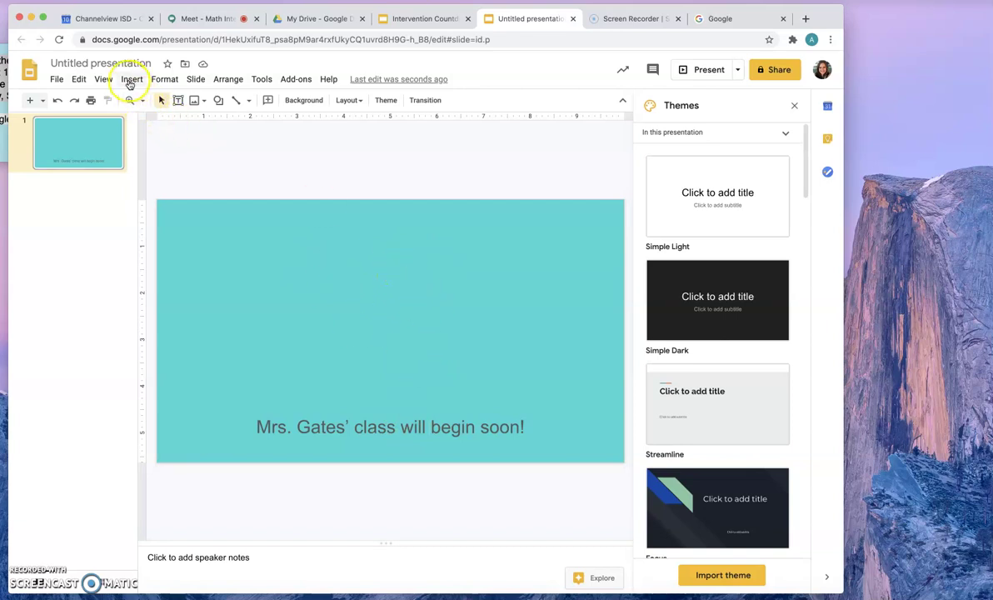
Search YouTube for "10 minute timer" and insert the video "10 Minute Rainbow Timer with Music! Countdown Timer for Kids!" on the slide.
click(133, 80)
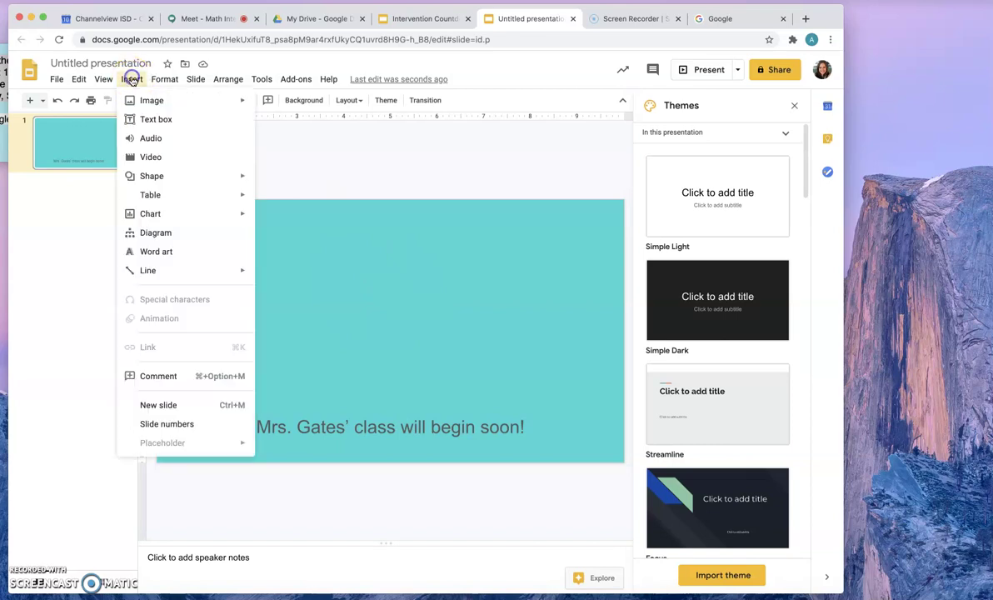
click(156, 156)
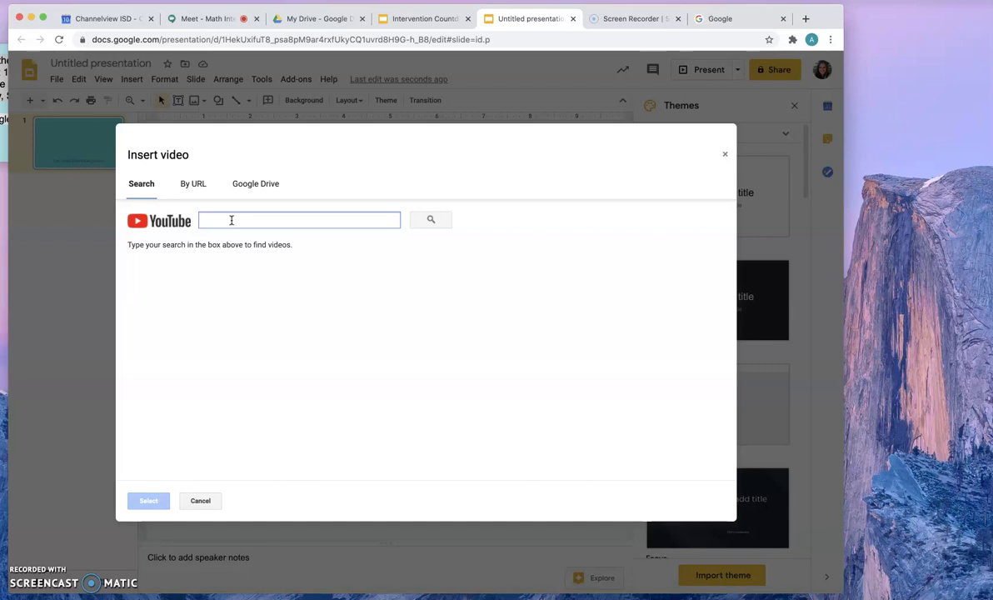
text(10 minute timer)
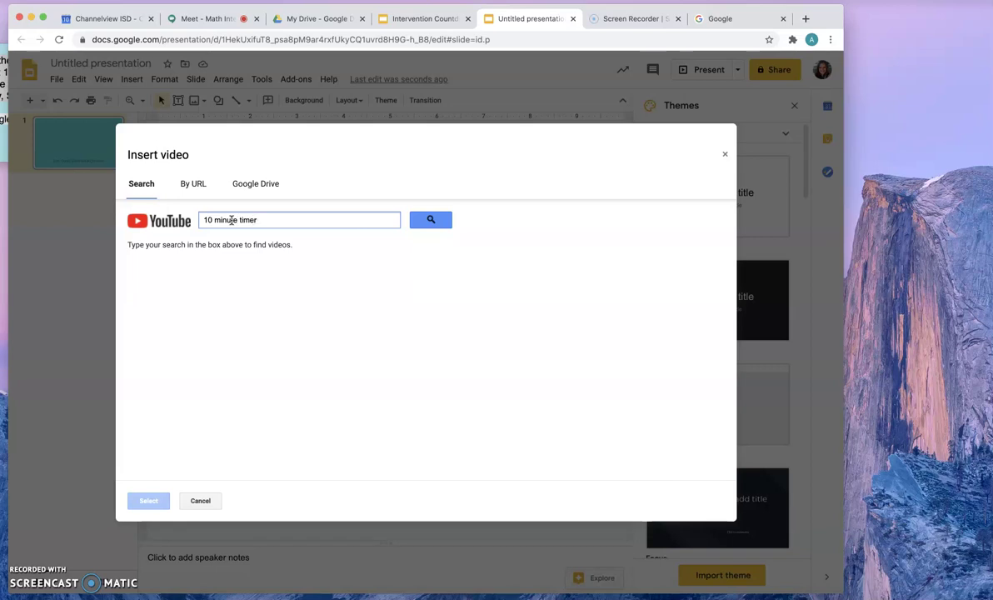
key(Return)
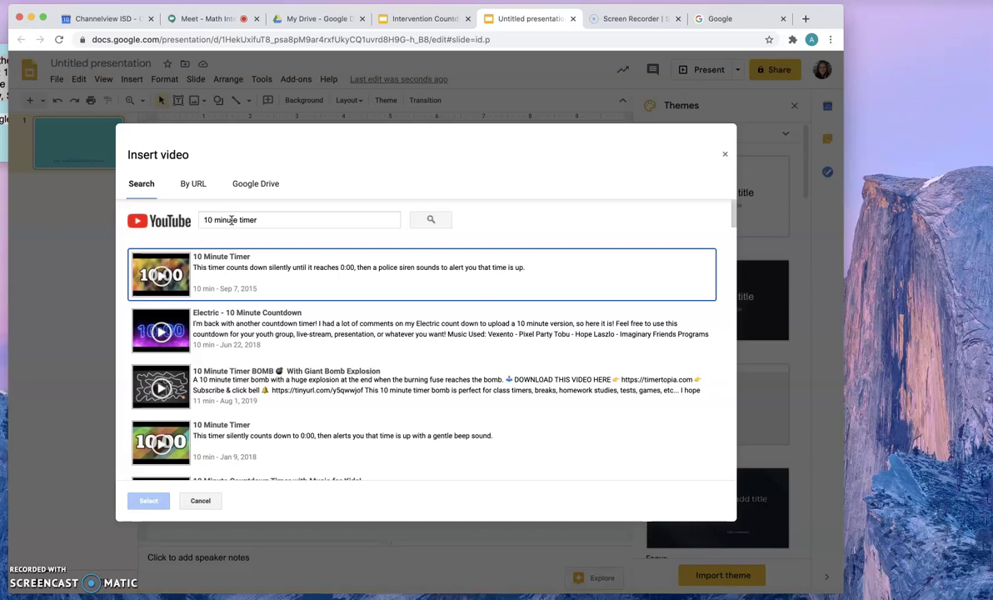
scroll(175, 350, down, 3)
scroll(196, 364, down, 5)
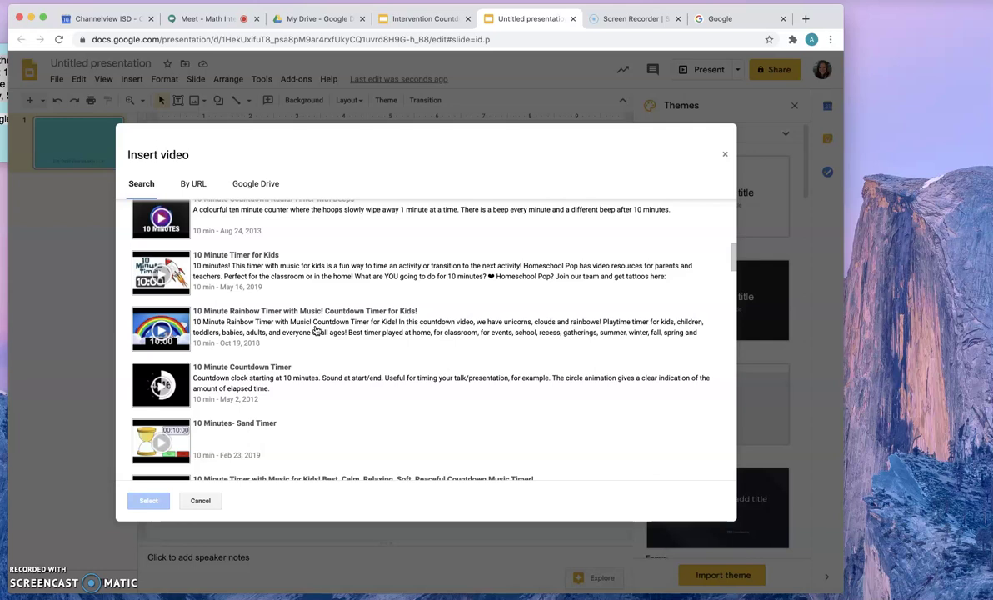
click(212, 309)
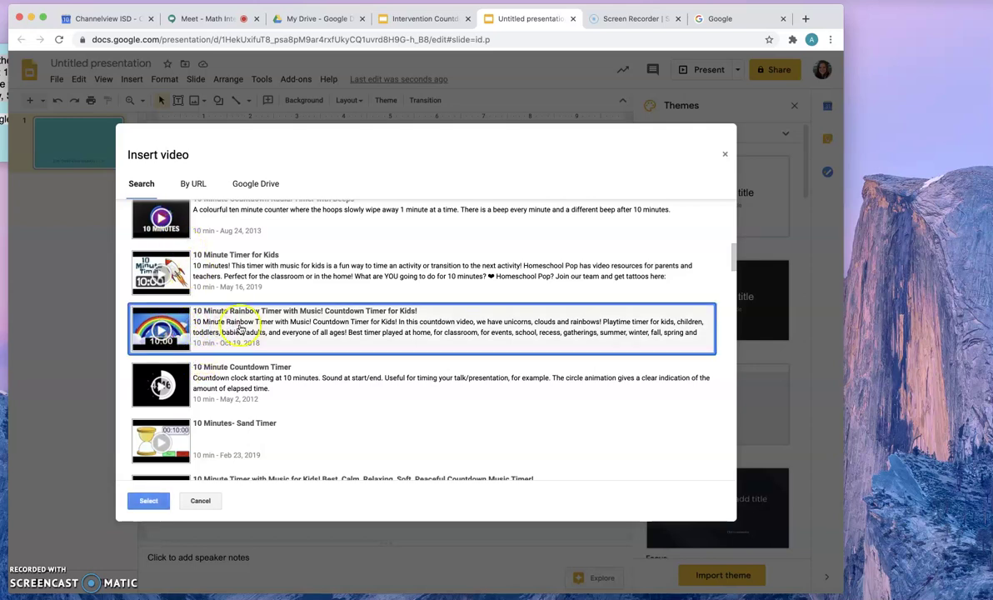
click(150, 501)
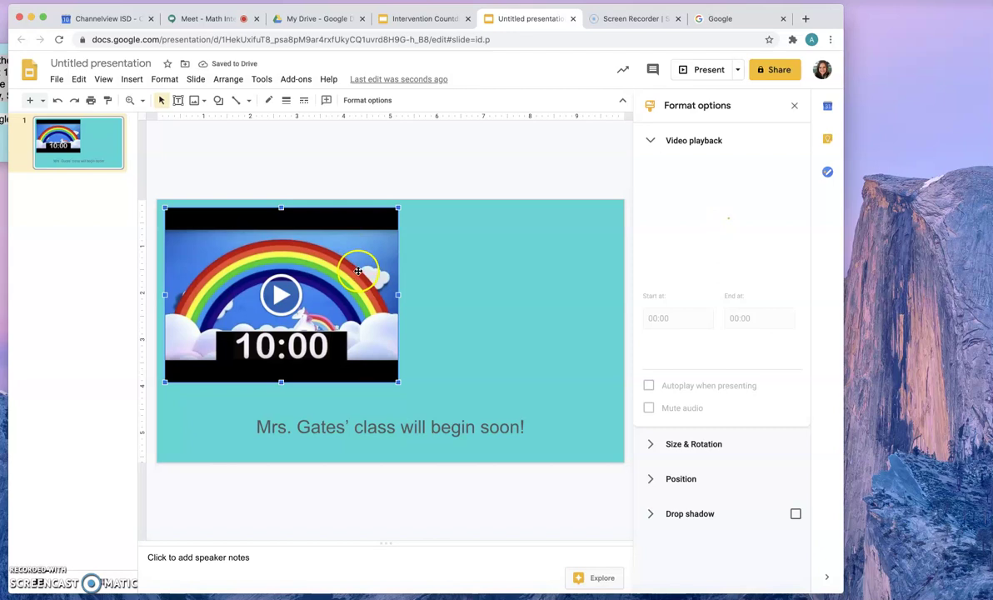
Centre the timer video horizontally above the message and play it at a lower system volume.
mouse_move(398, 381)
mouse_down()
mouse_move(435, 404)
mouse_move(399, 376)
mouse_up()
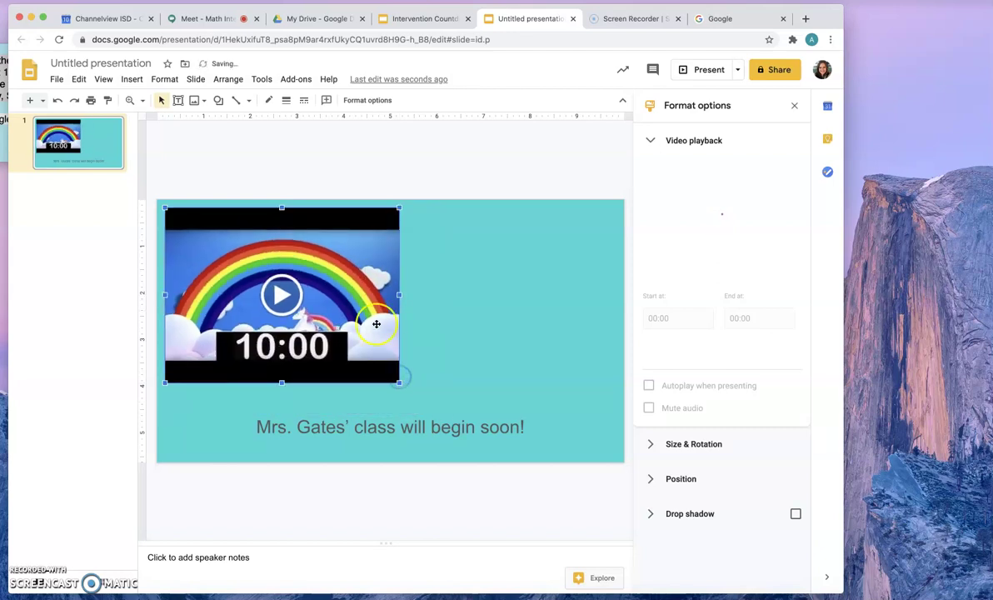
drag(357, 280, 473, 293)
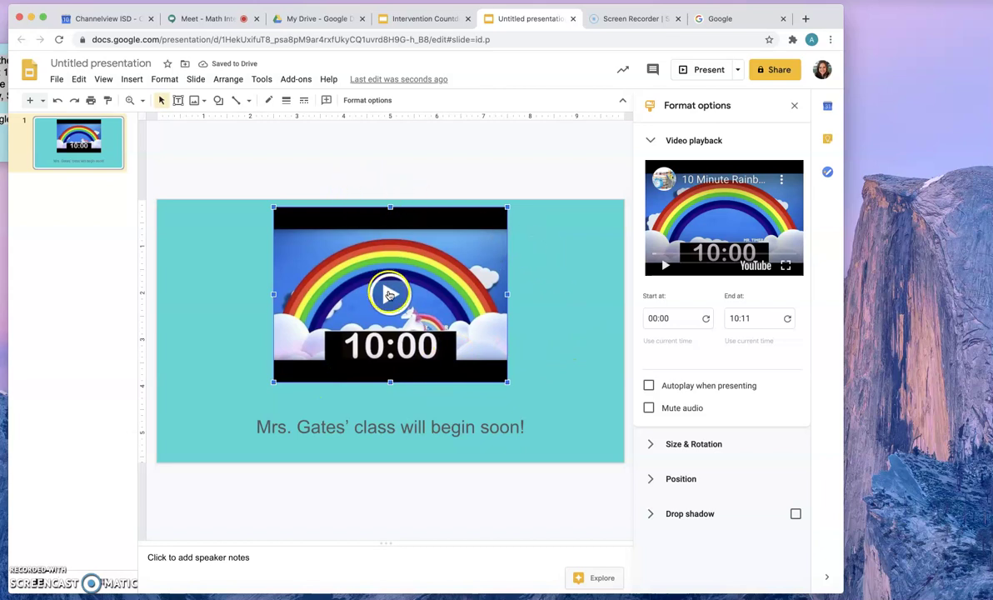
click(389, 295)
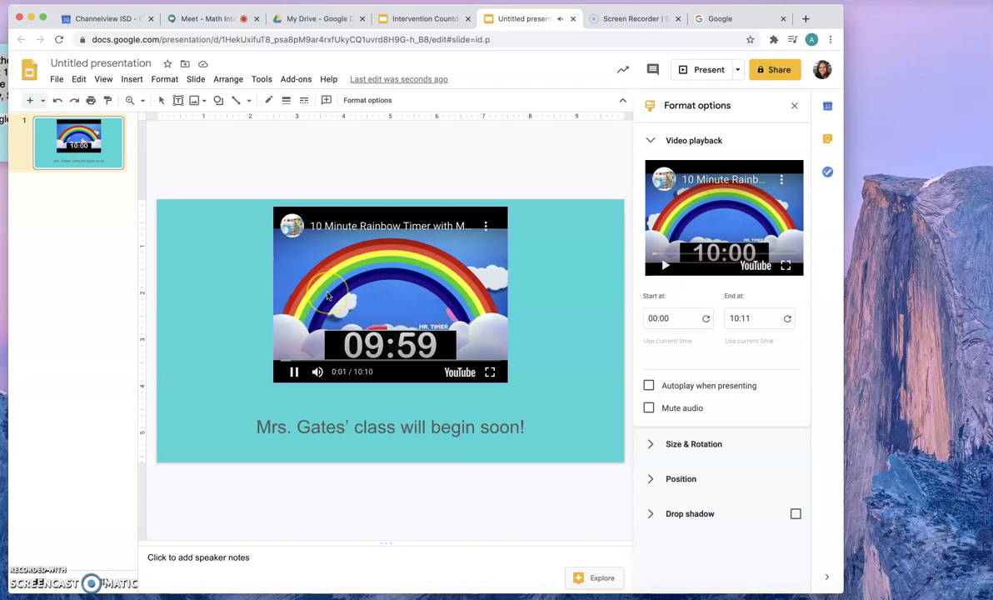
key(XF86AudioLowerVolume)
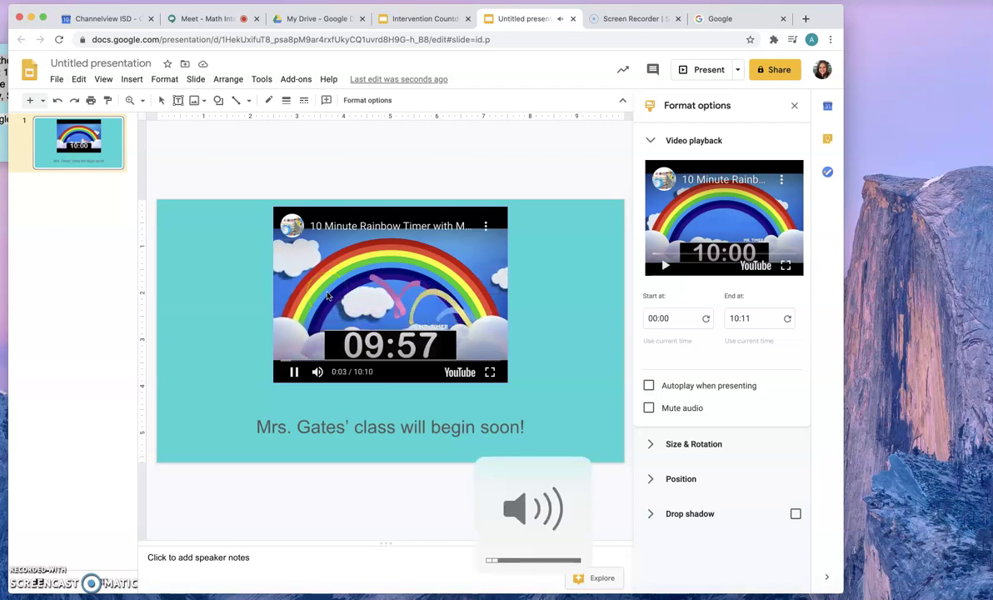
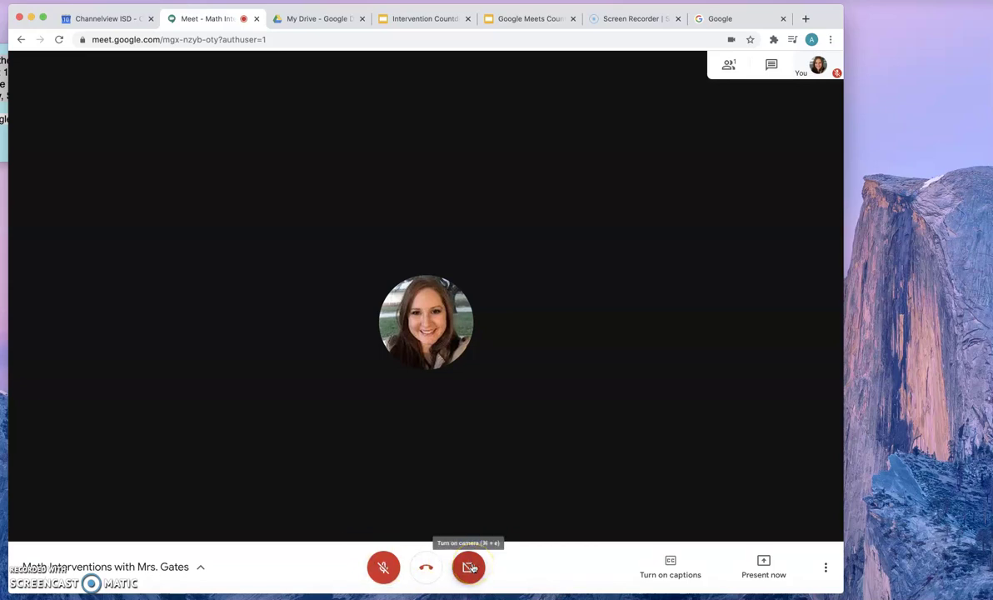
In the Google Meet call, present the Chrome tab "Google Meets Countdown - Google Slides" with audio sharing on.
click(767, 564)
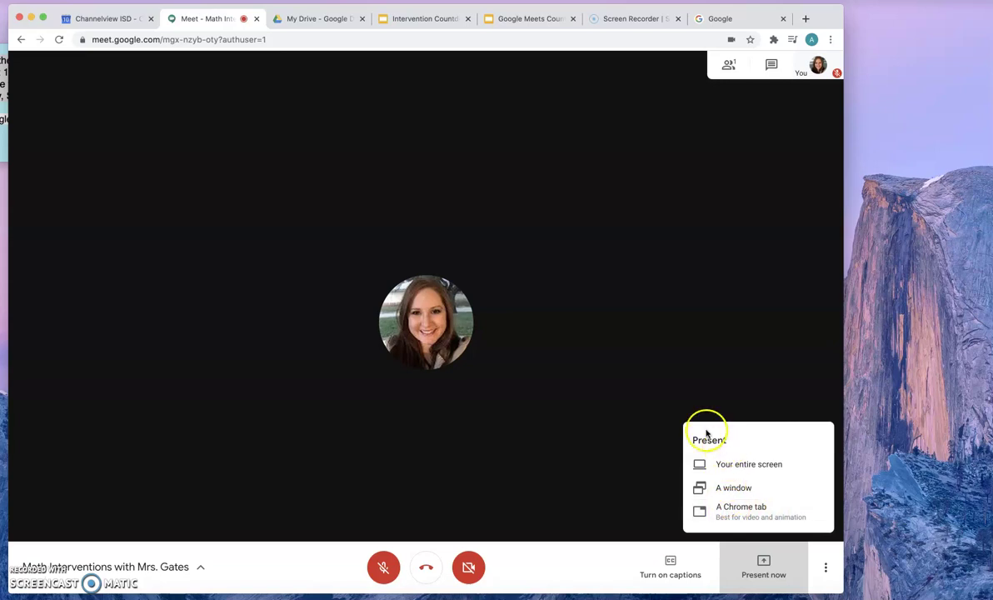
click(752, 511)
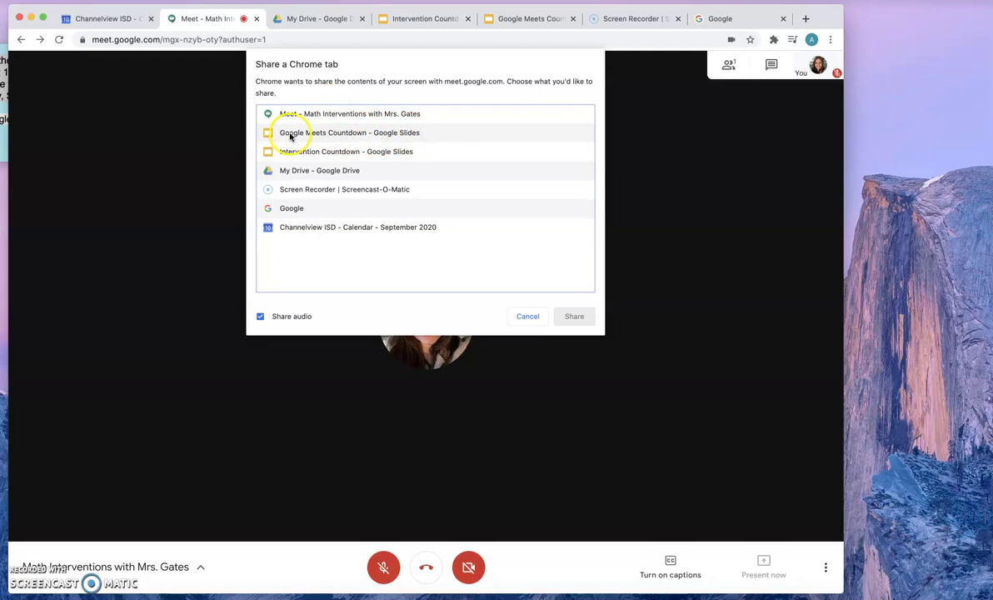
click(347, 135)
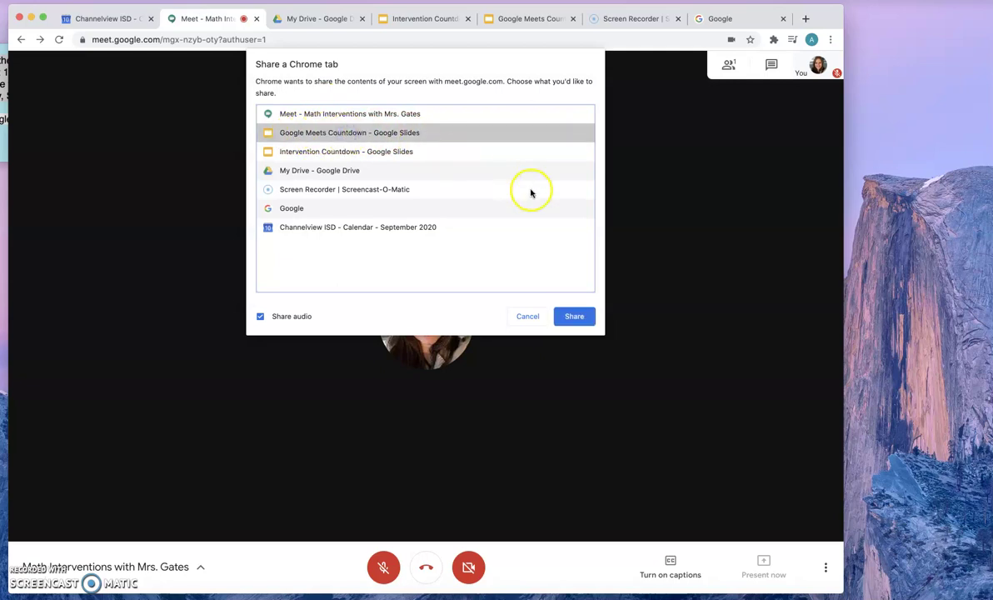
click(573, 316)
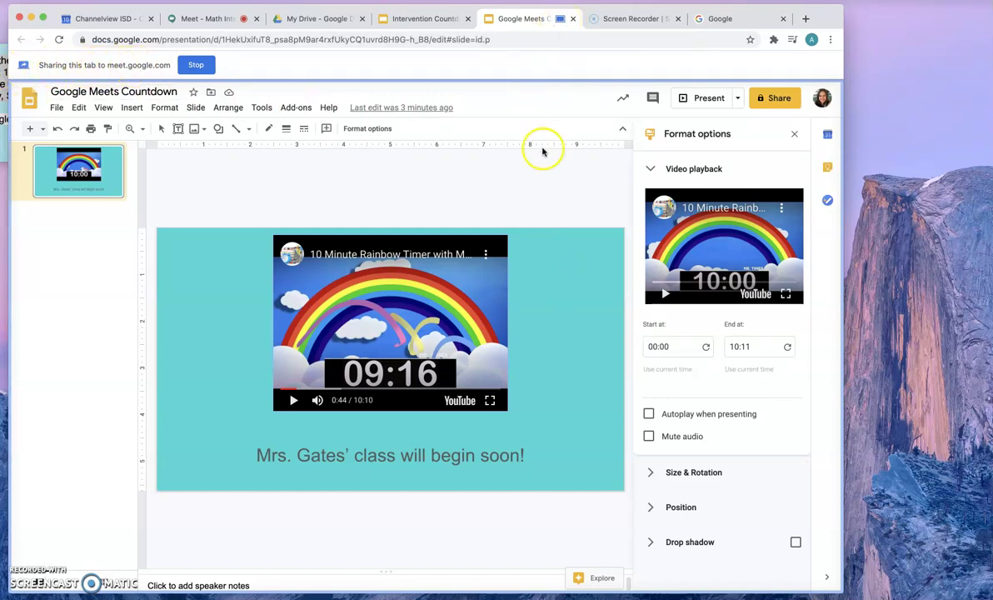
Start the slideshow of the countdown slide and play the timer video at a lower system volume.
click(707, 98)
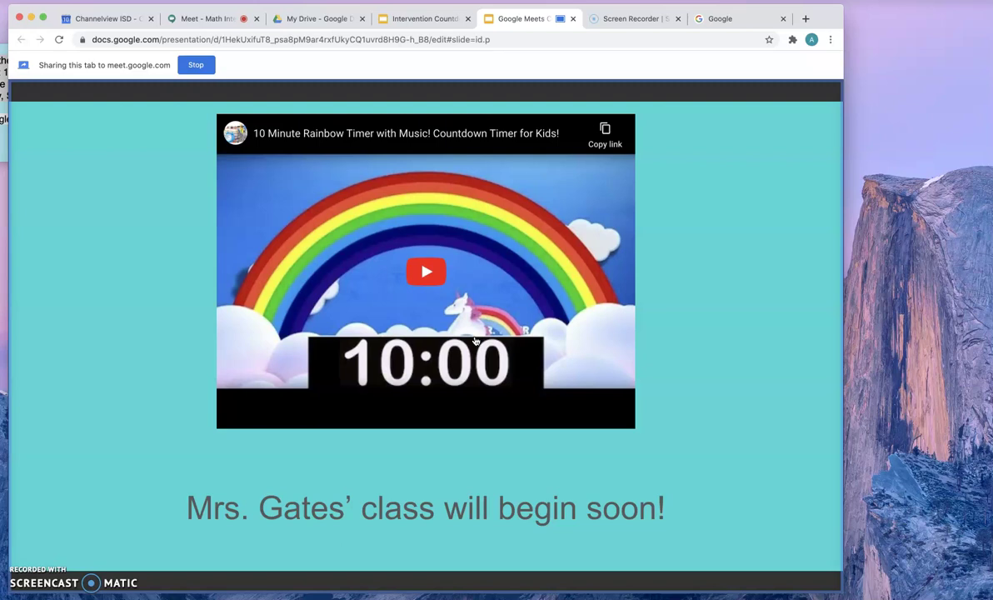
click(427, 272)
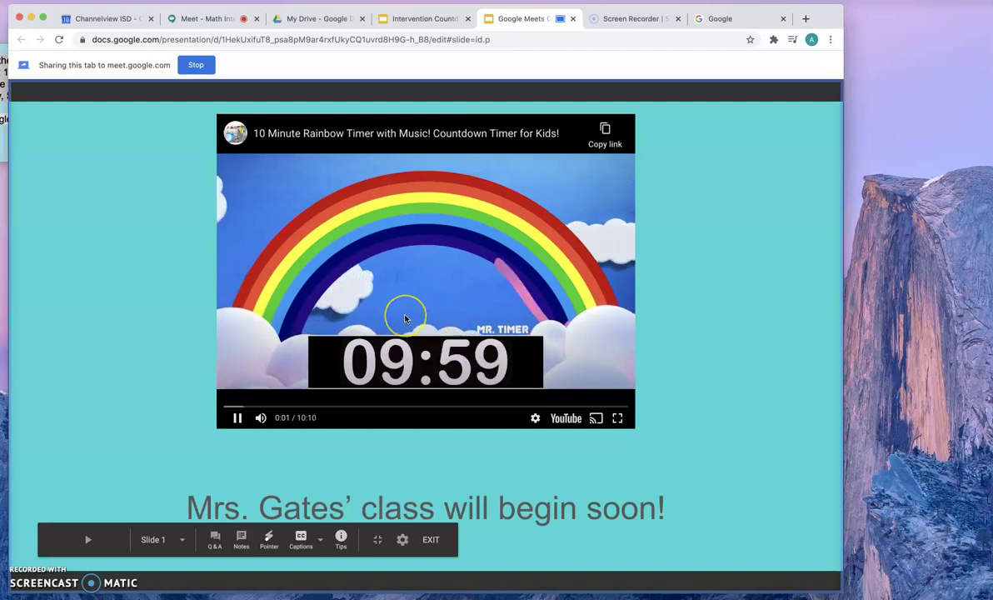
key(XF86AudioLowerVolume)
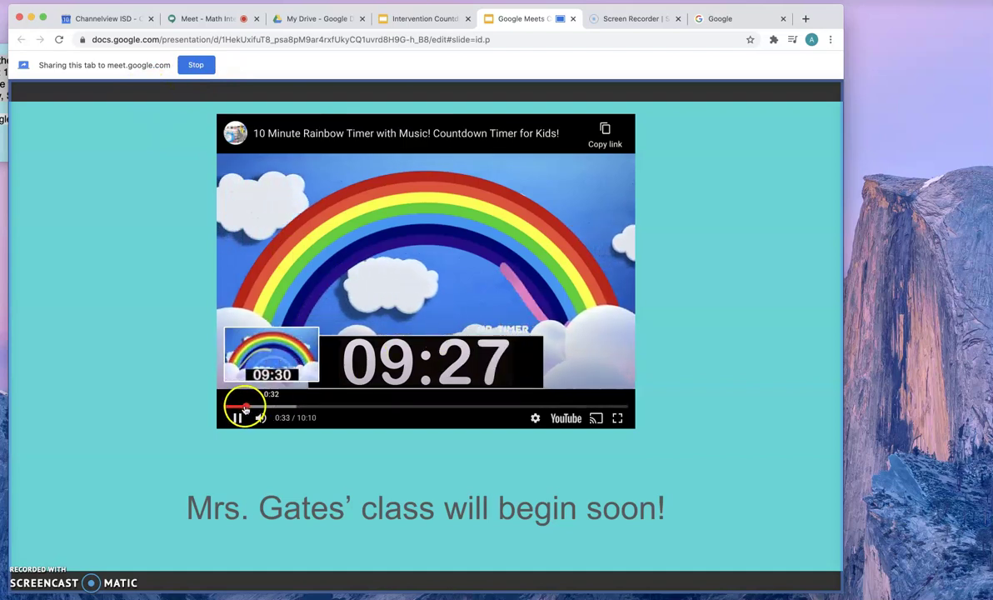
Return to the Google Meet call and check the participant list and the microphone status, closing the list when done.
click(204, 19)
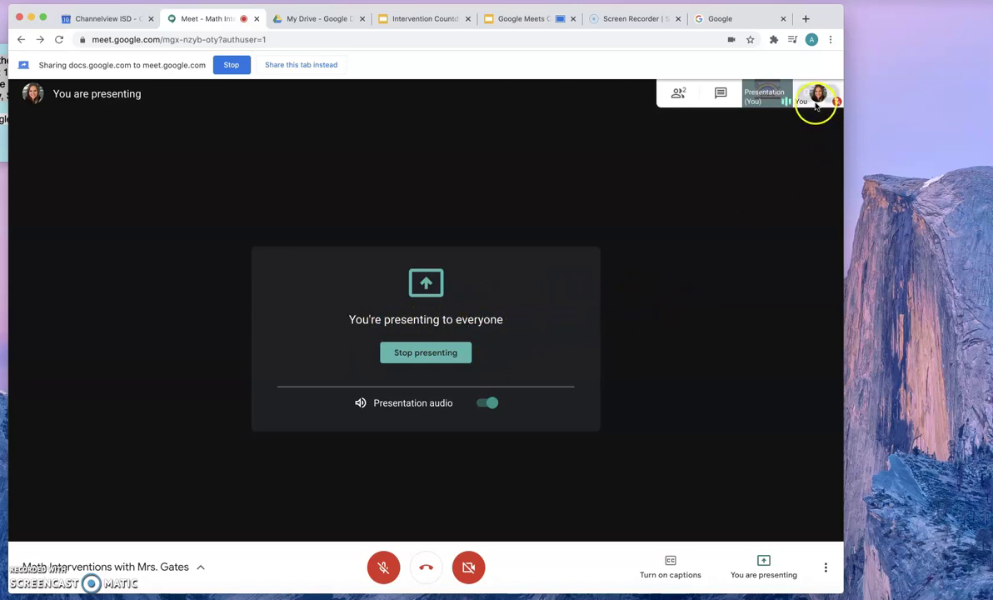
mouse_move(836, 106)
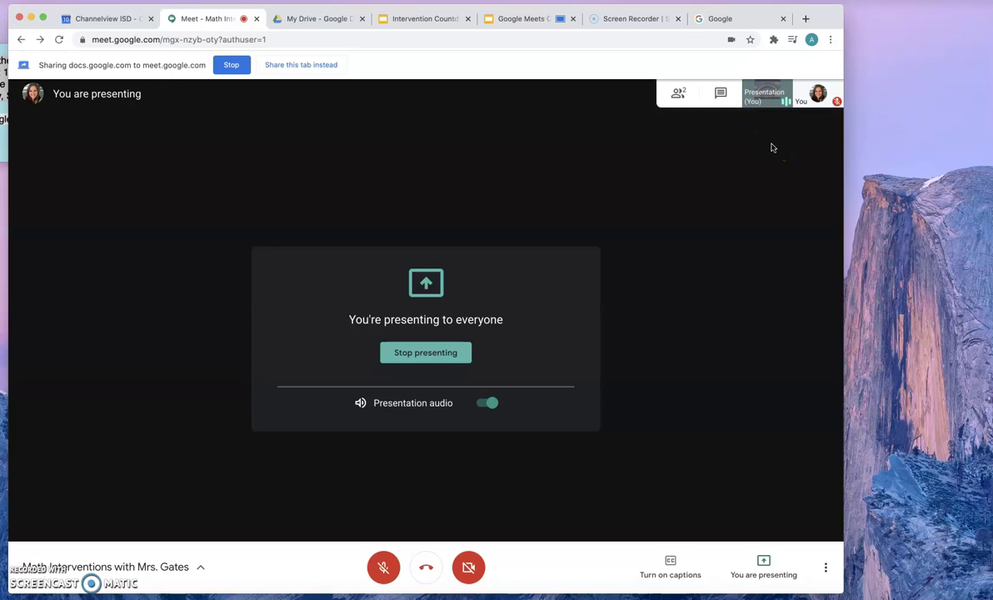
click(675, 98)
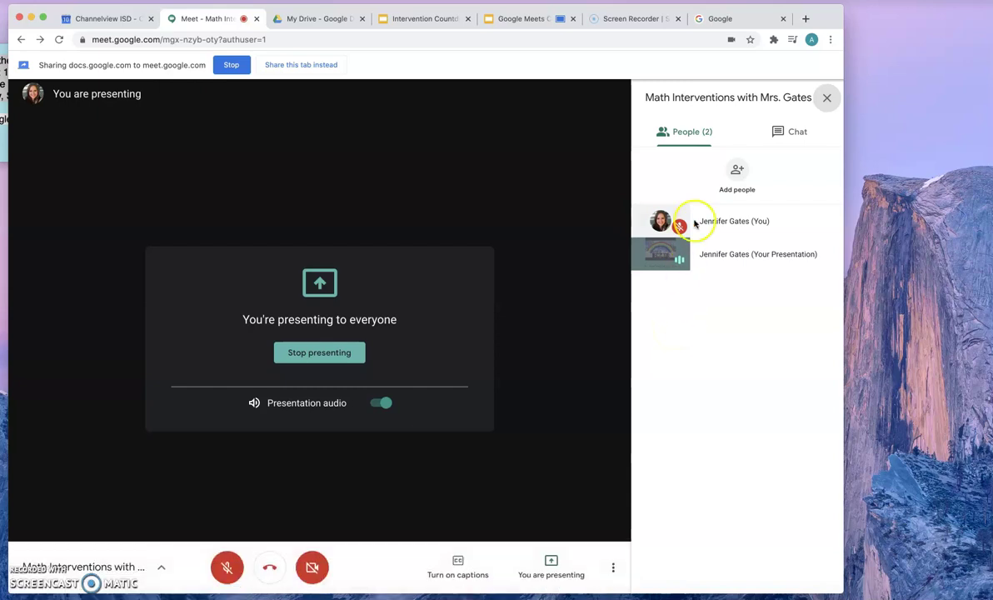
click(826, 98)
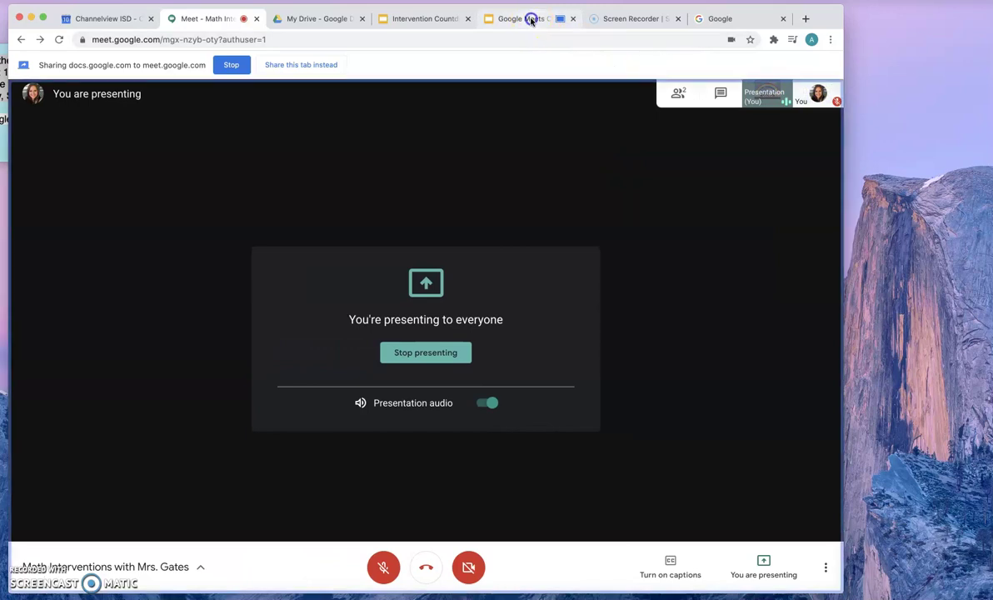
Back in the countdown slideshow, skip the timer video to near its end and pause it once the countdown runs out.
click(531, 20)
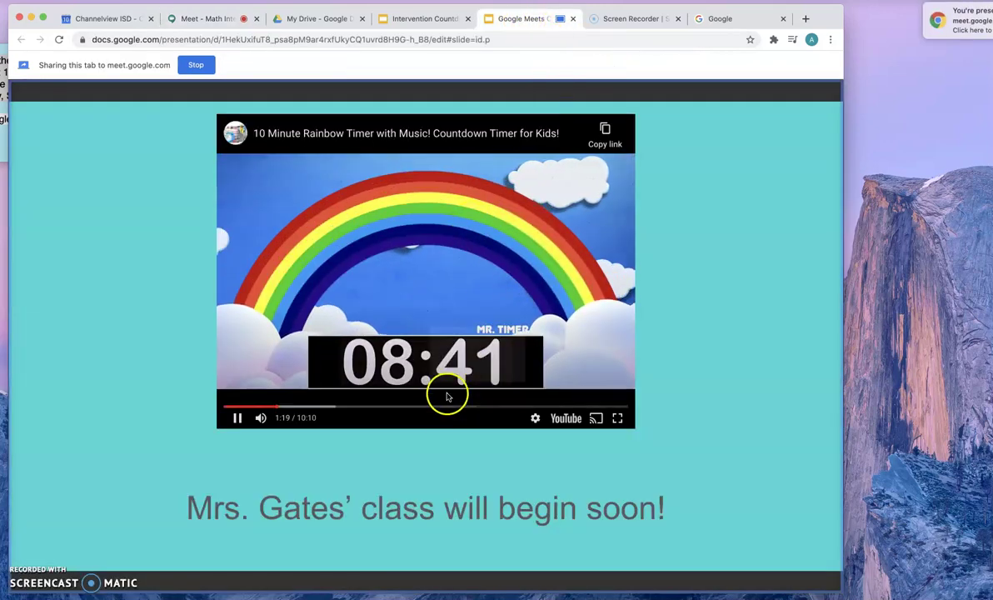
drag(276, 408, 607, 411)
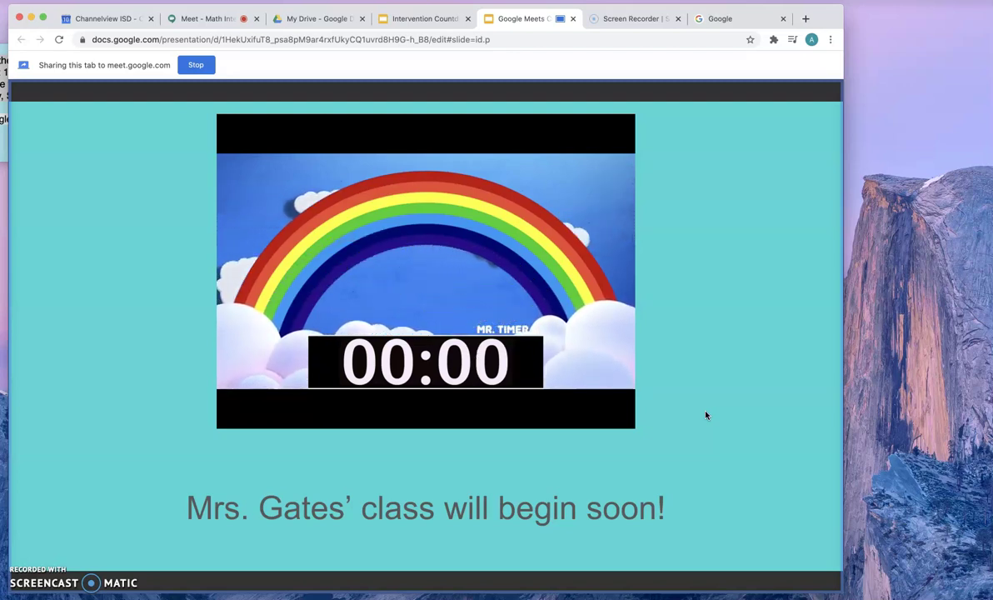
mouse_move(268, 423)
click(237, 417)
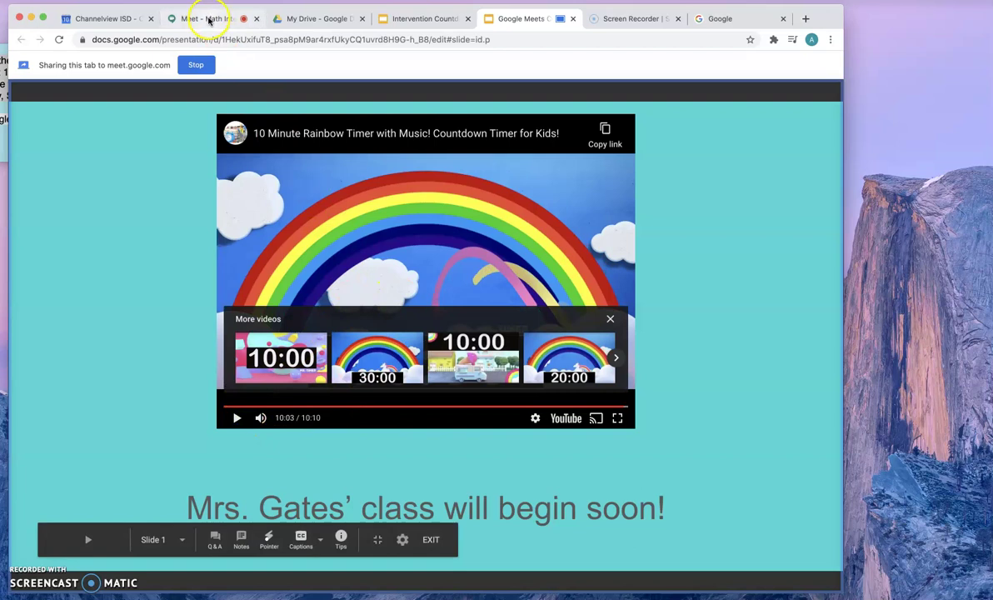
Switch to the Google Meet call and stop presenting the countdown slide.
click(206, 19)
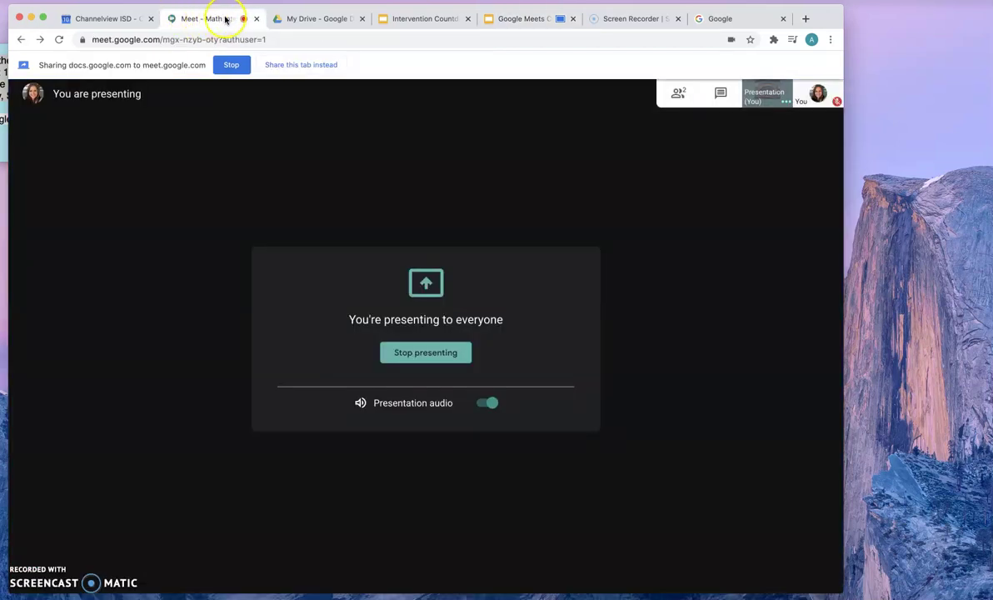
click(425, 353)
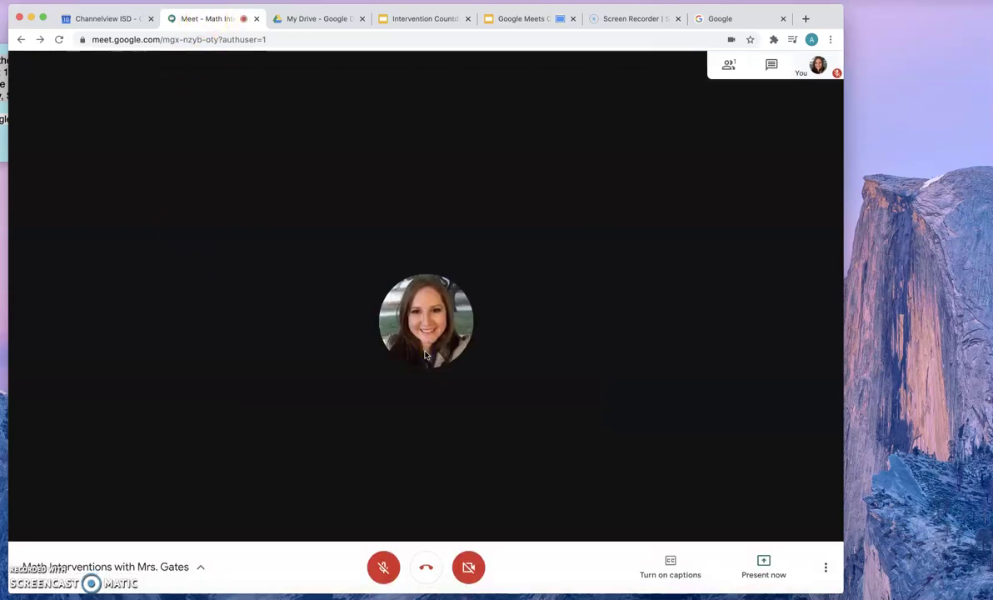